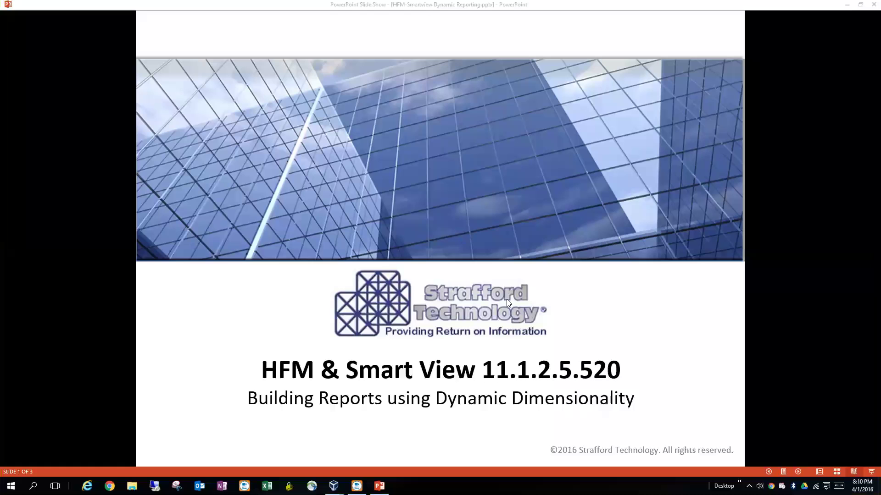
Advance the slide show to slide 2, 'Pros & Cons of using Dynamic Dimensions in Reports'
{"action": "left_click", "coordinate": [459, 300]}
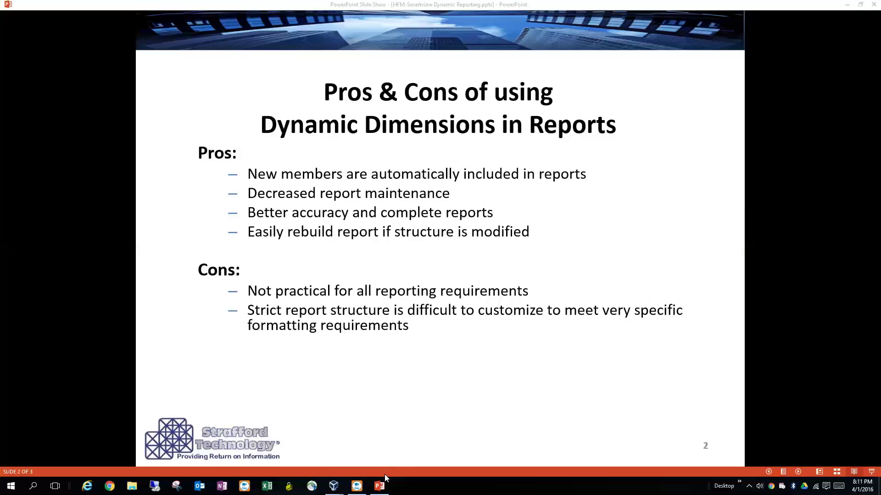
Bring the Win7-Pro-32 Hyperion virtual machine window with the Excel income statement forward
{"action": "mouse_move", "coordinate": [379, 486]}
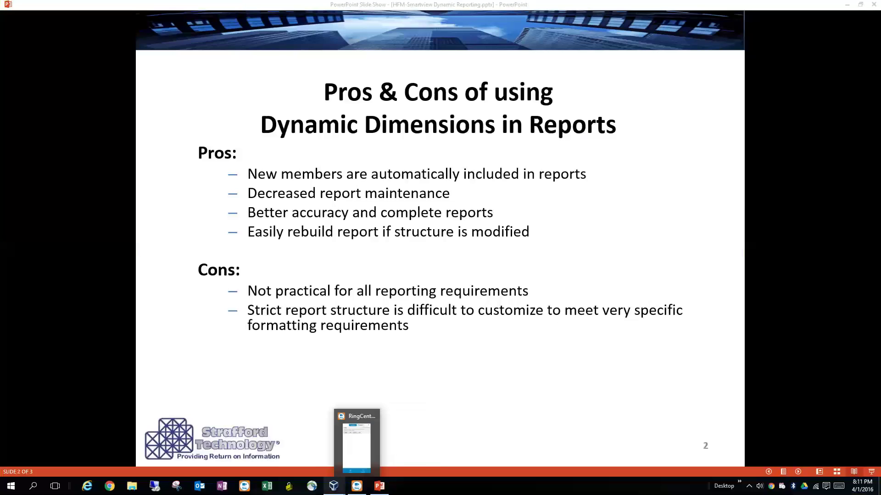
{"action": "mouse_move", "coordinate": [334, 485]}
{"action": "left_click", "coordinate": [351, 451]}
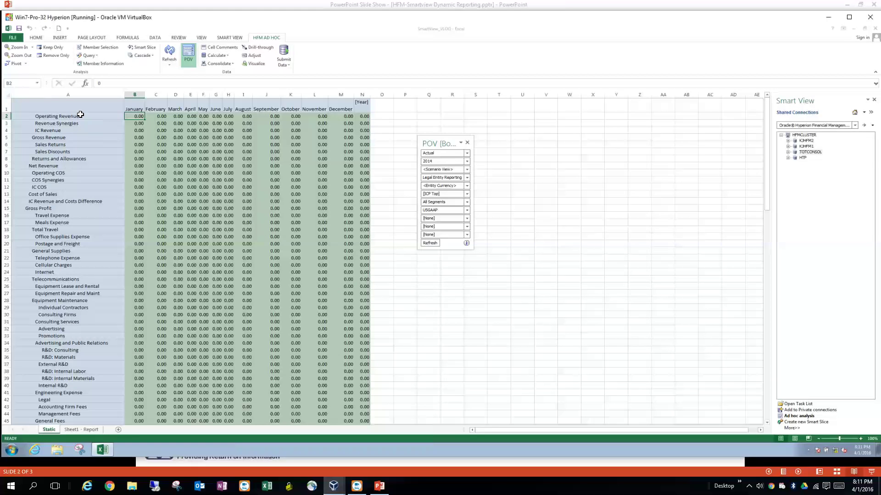
Select several expense account cells on the Static sheet, then go to Sheet1 - Report
{"action": "left_click_drag", "start_coordinate": [80, 114], "coordinate": [83, 246]}
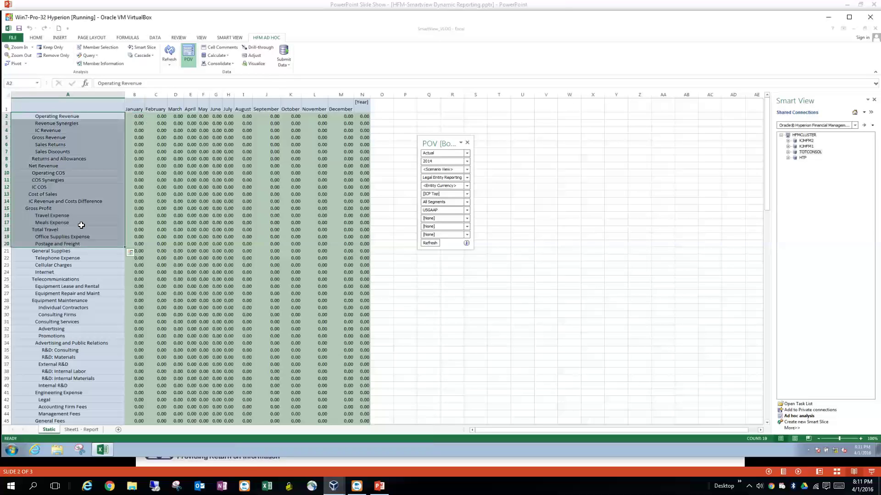
{"action": "left_click", "coordinate": [82, 223]}
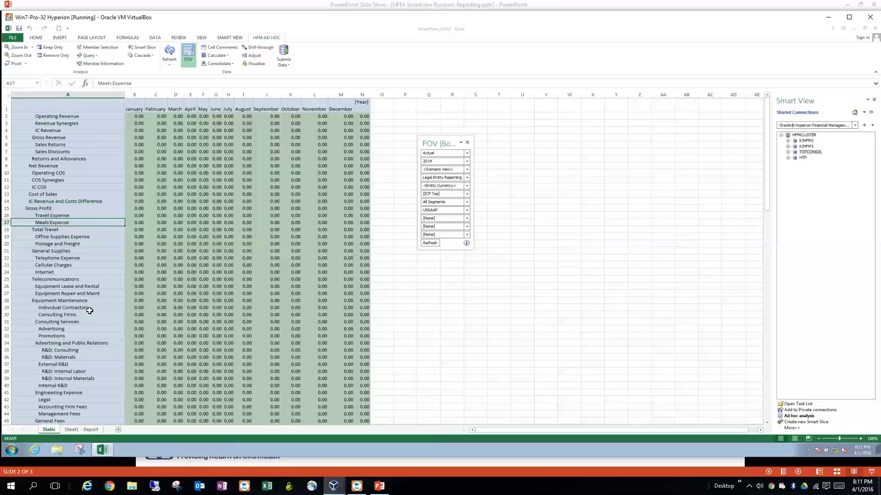
{"action": "left_click", "coordinate": [58, 195]}
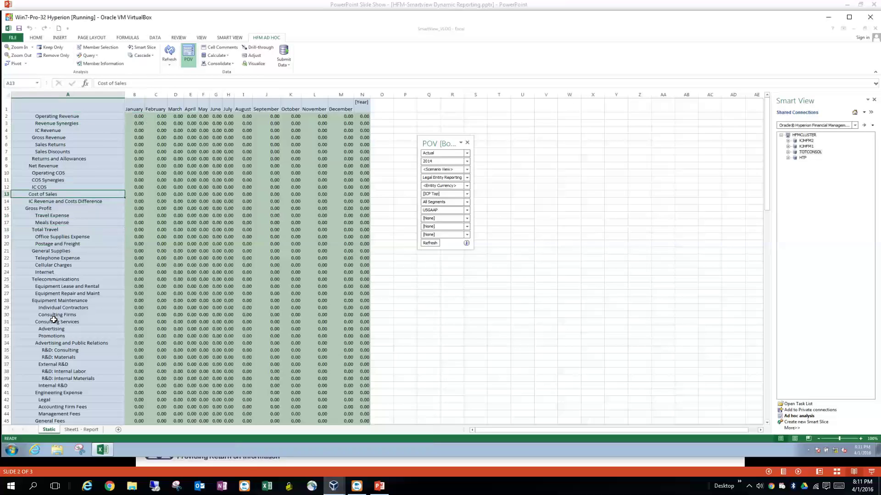
{"action": "left_click", "coordinate": [58, 216]}
{"action": "left_click", "coordinate": [55, 243]}
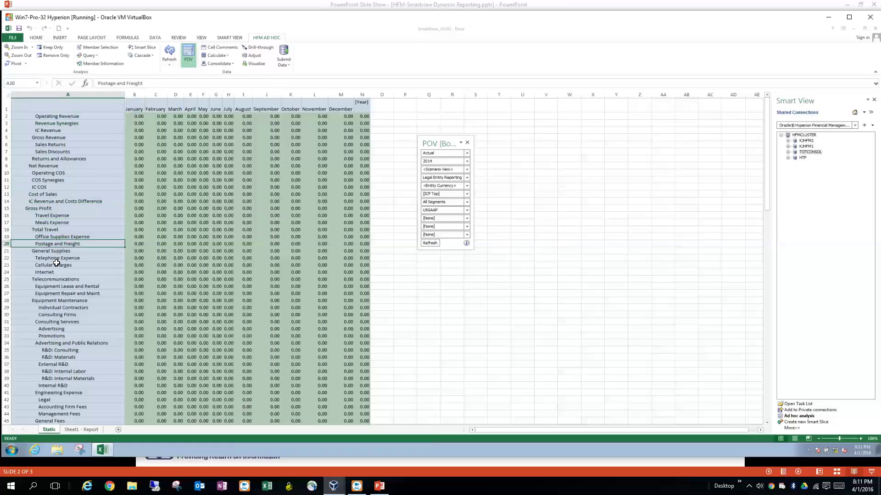
{"action": "left_click", "coordinate": [57, 265]}
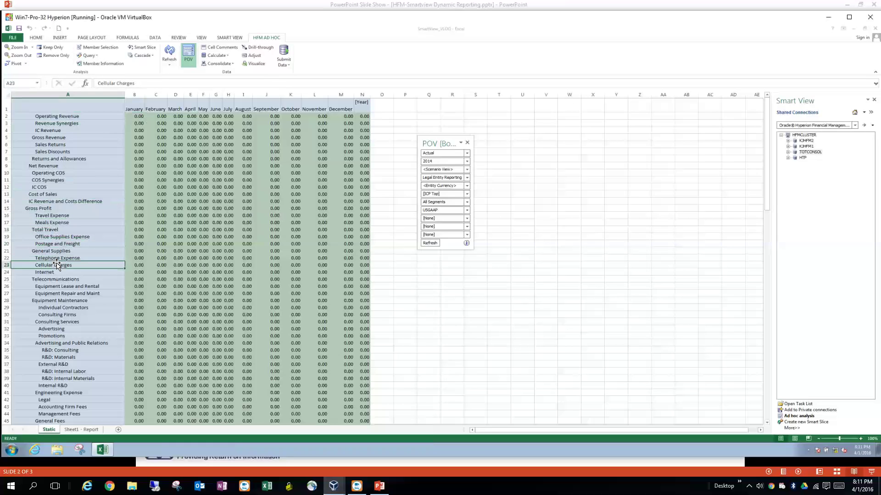
{"action": "left_click", "coordinate": [85, 430]}
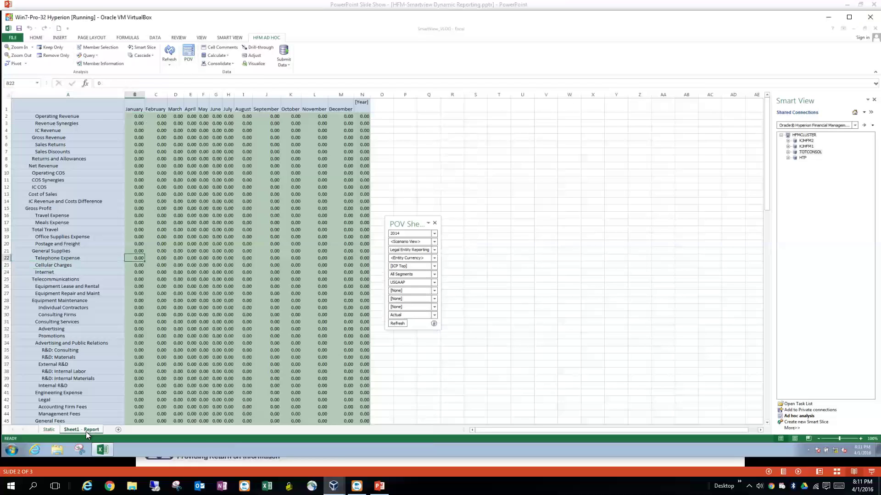
Open Query Designer from Sheet1 - Report to lay out IncomeStatement descendants against quarter children and Year
{"action": "left_click", "coordinate": [50, 430]}
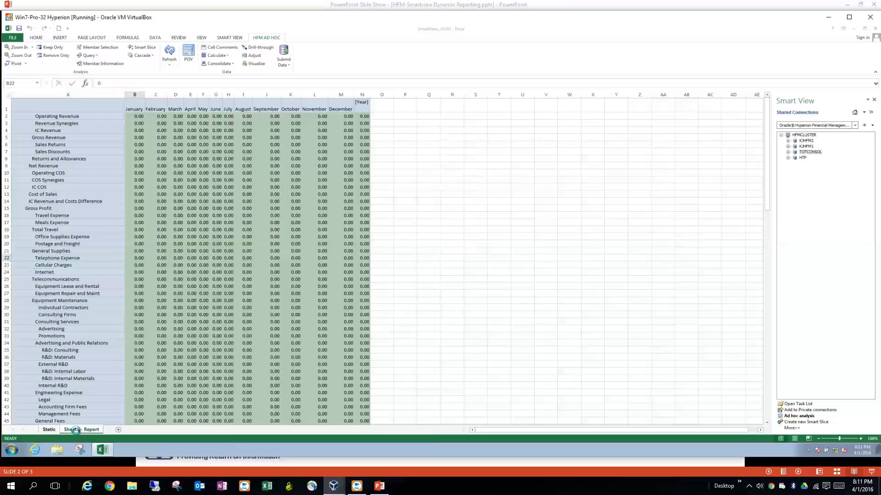
{"action": "left_click", "coordinate": [76, 431]}
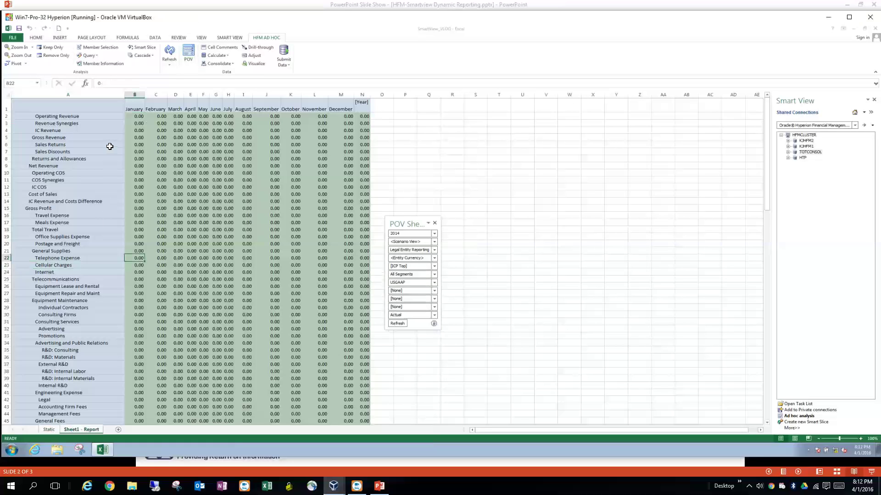
{"action": "left_click", "coordinate": [97, 55]}
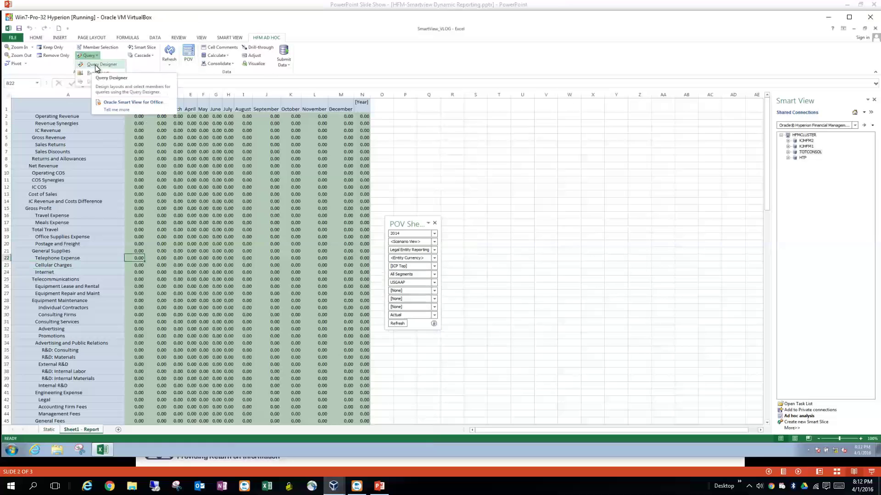
{"action": "left_click", "coordinate": [95, 64]}
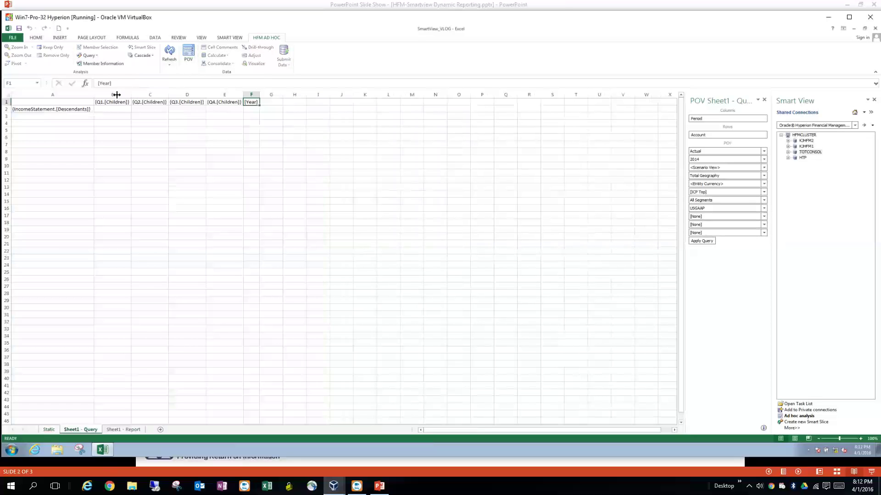
{"action": "left_click", "coordinate": [56, 110]}
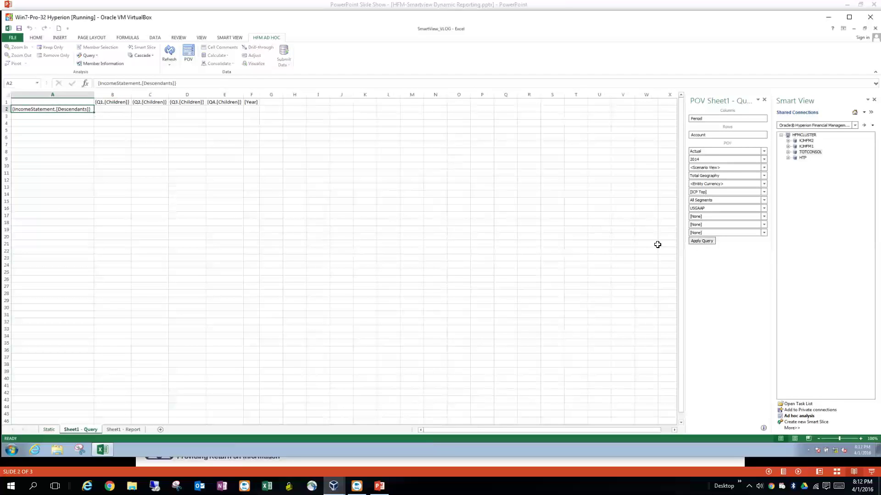
{"action": "left_click", "coordinate": [97, 56]}
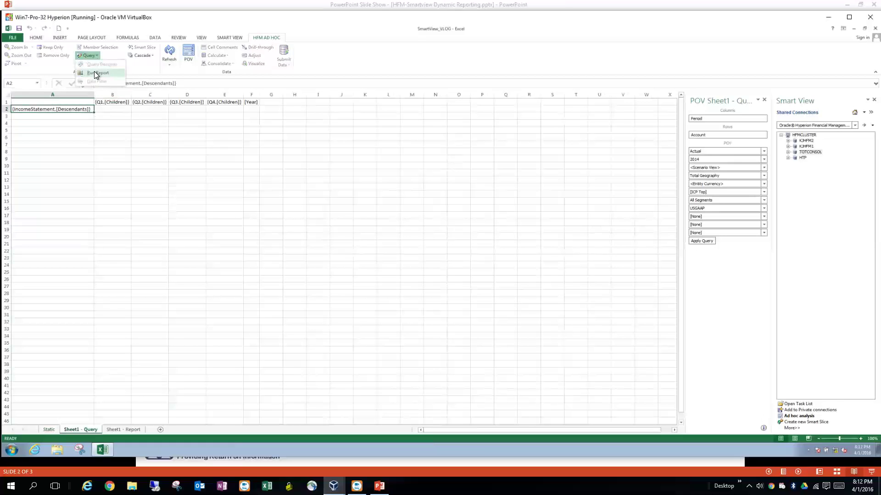
Run the query as a report, delete the Telephone Expense row 22, and refresh the data
{"action": "left_click", "coordinate": [700, 241]}
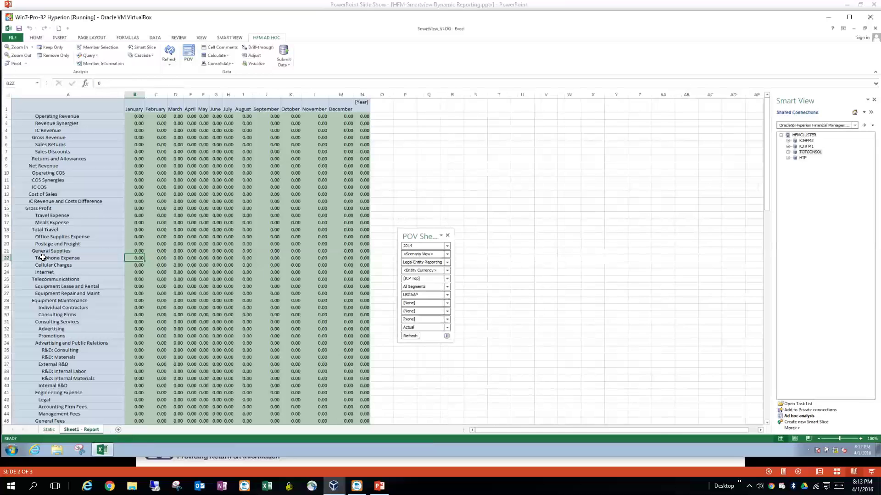
{"action": "left_click", "coordinate": [7, 258]}
{"action": "right_click", "coordinate": [7, 258]}
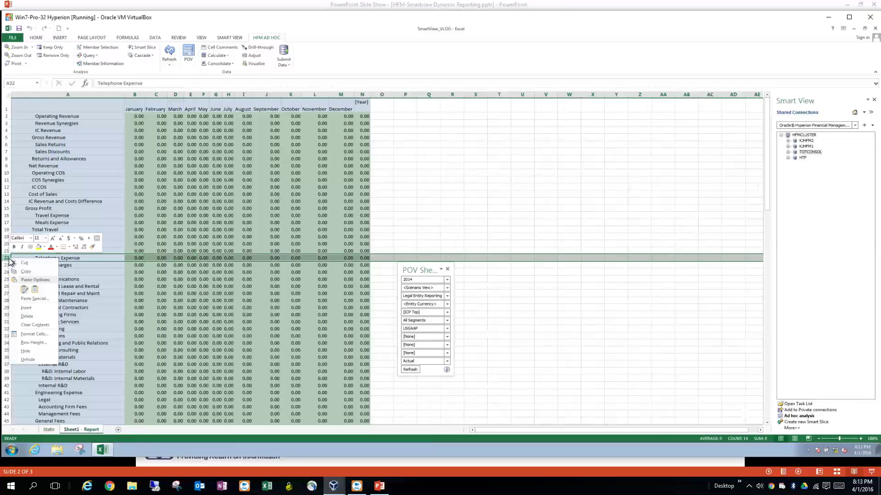
{"action": "left_click", "coordinate": [40, 311]}
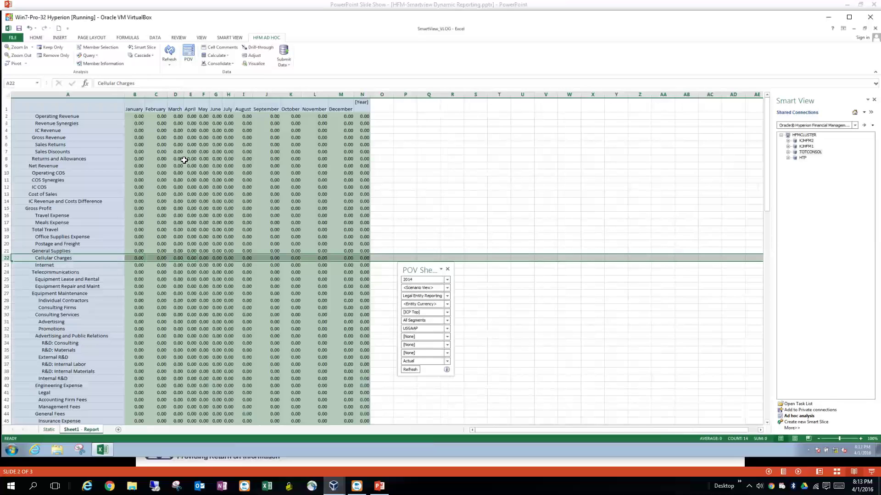
{"action": "left_click", "coordinate": [178, 145]}
{"action": "left_click", "coordinate": [169, 54]}
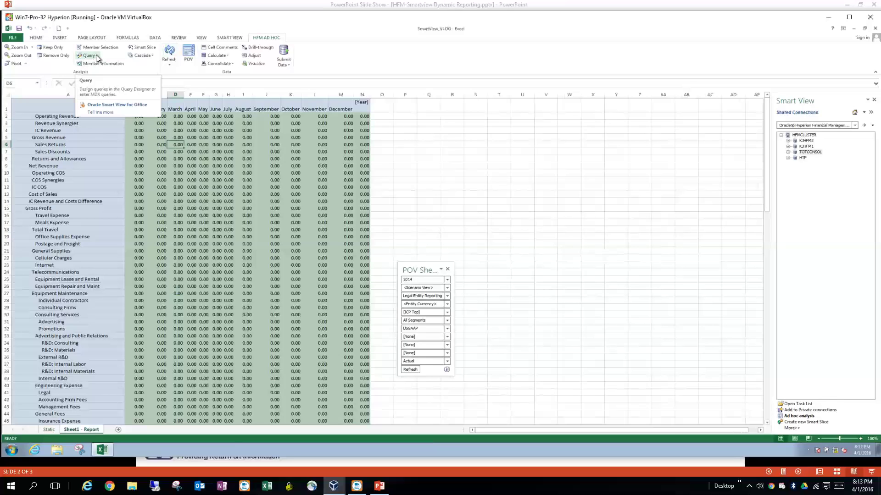
Rerun the report from its query so Telephone Expense reappears in row 22
{"action": "left_click", "coordinate": [95, 54]}
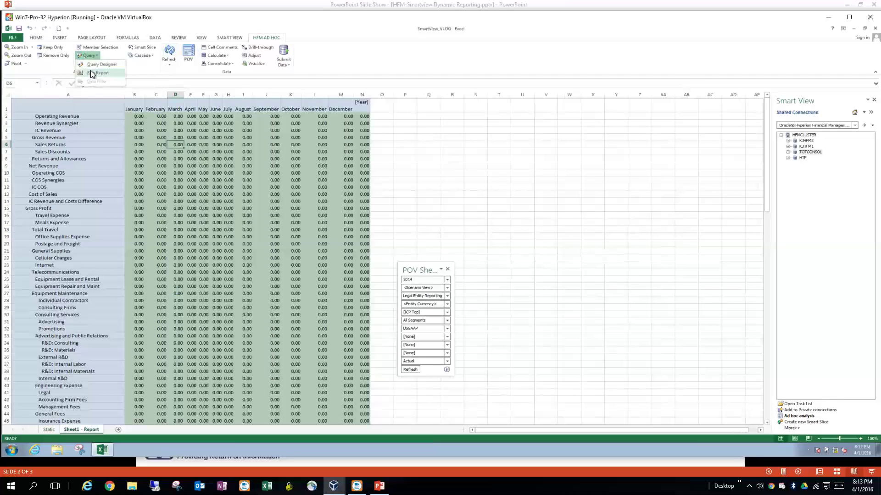
{"action": "left_click", "coordinate": [98, 73]}
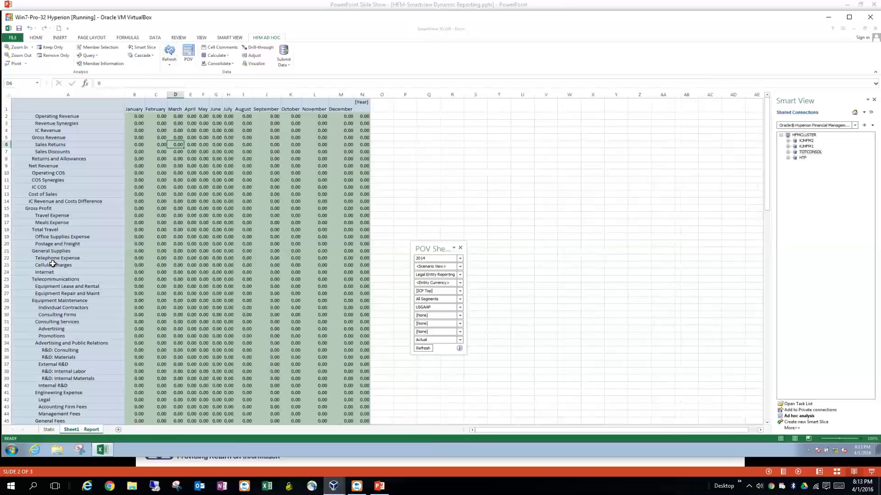
{"action": "left_click", "coordinate": [58, 257]}
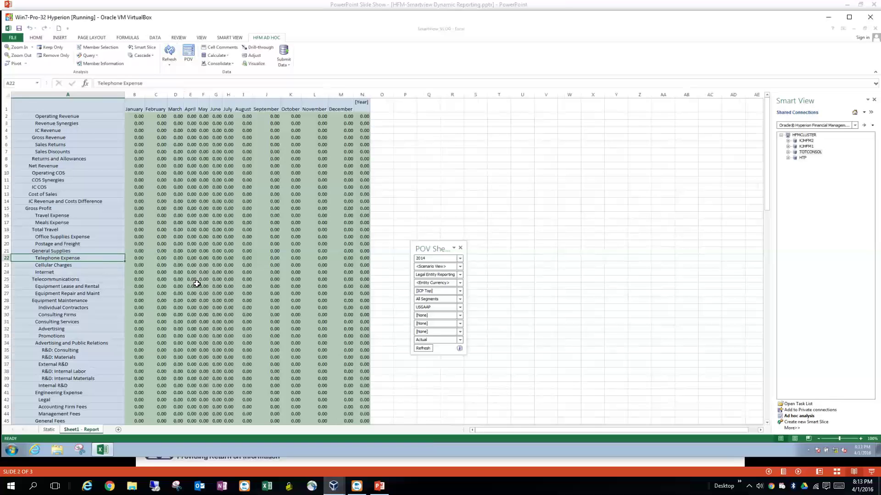
Add a new worksheet and start a Query Designer query for the TOTCONSOL application
{"action": "left_click", "coordinate": [119, 431]}
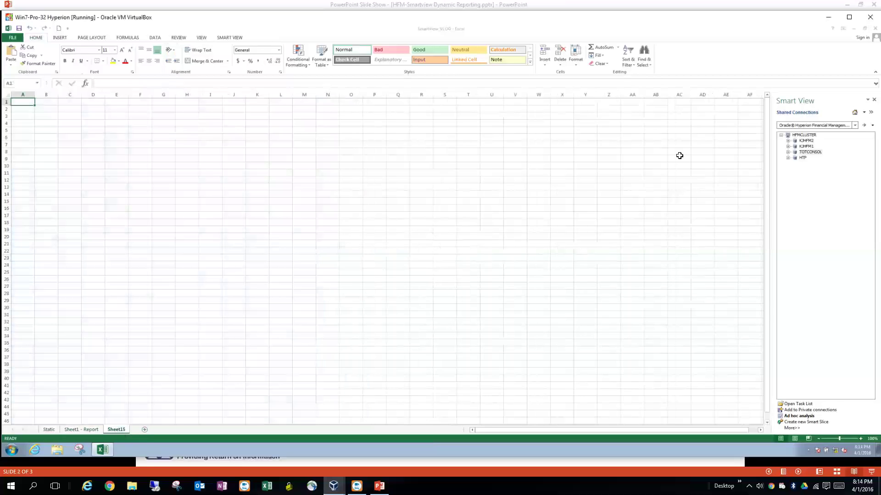
{"action": "right_click", "coordinate": [809, 153]}
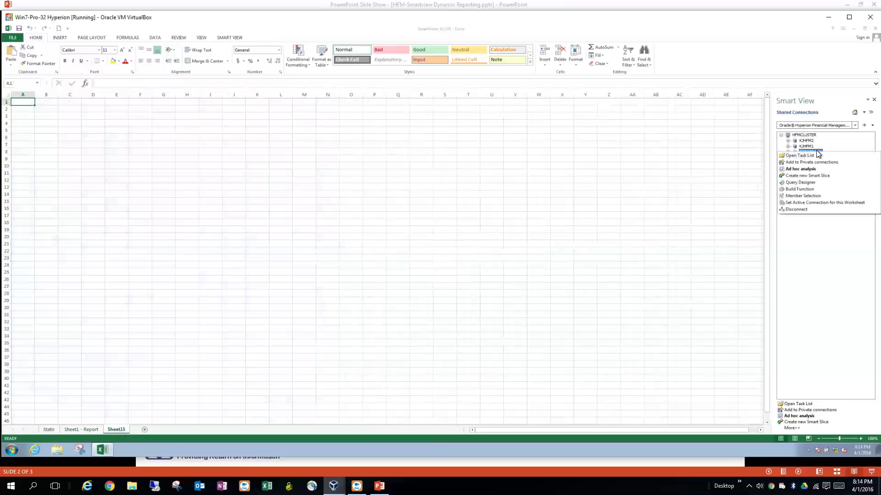
{"action": "left_click", "coordinate": [799, 183]}
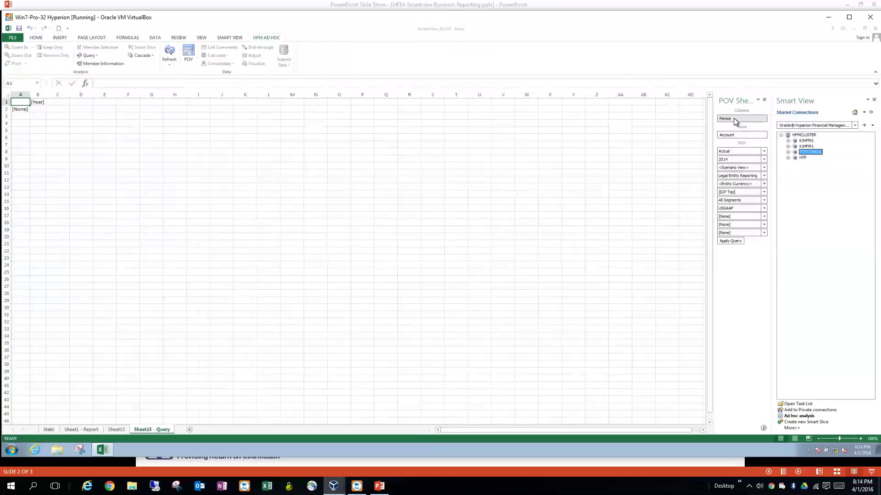
{"action": "left_click", "coordinate": [745, 153]}
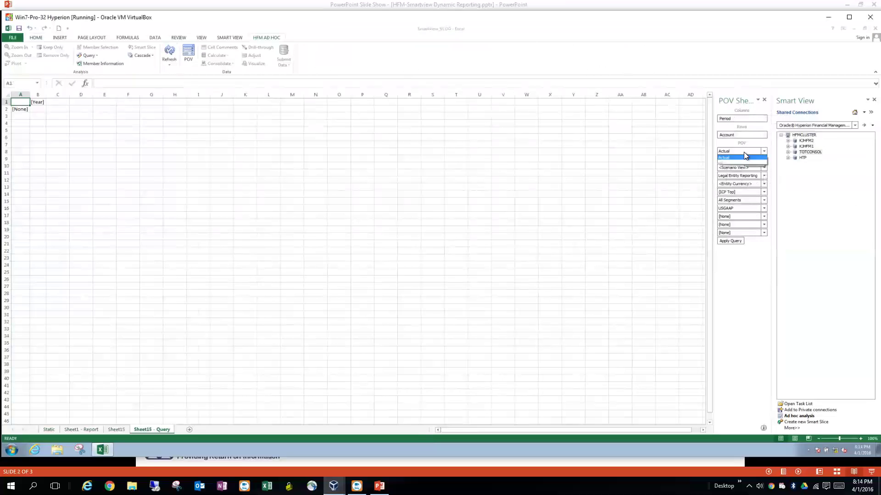
{"action": "left_click_drag", "start_coordinate": [744, 151], "coordinate": [742, 131]}
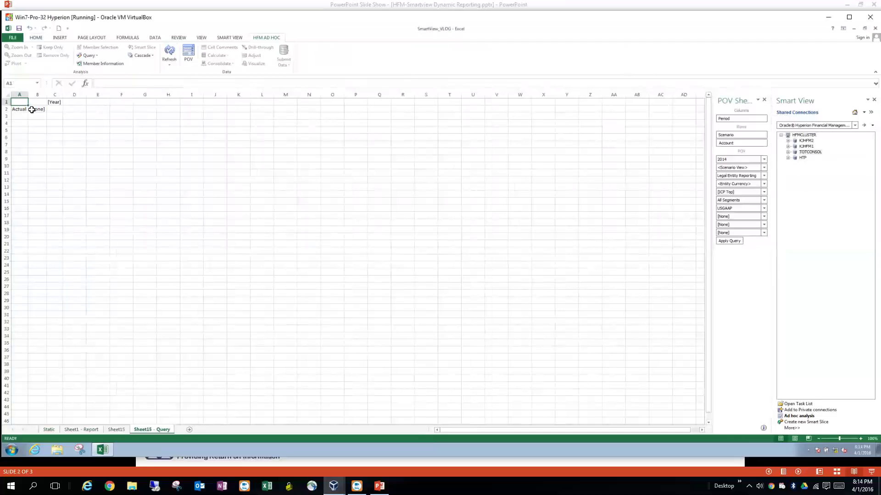
{"action": "left_click", "coordinate": [744, 136]}
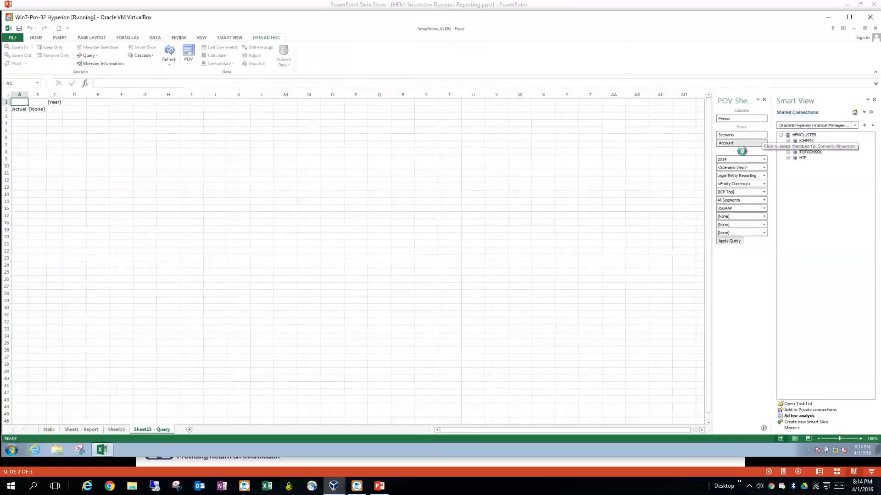
{"action": "left_click_drag", "start_coordinate": [742, 150], "coordinate": [744, 159]}
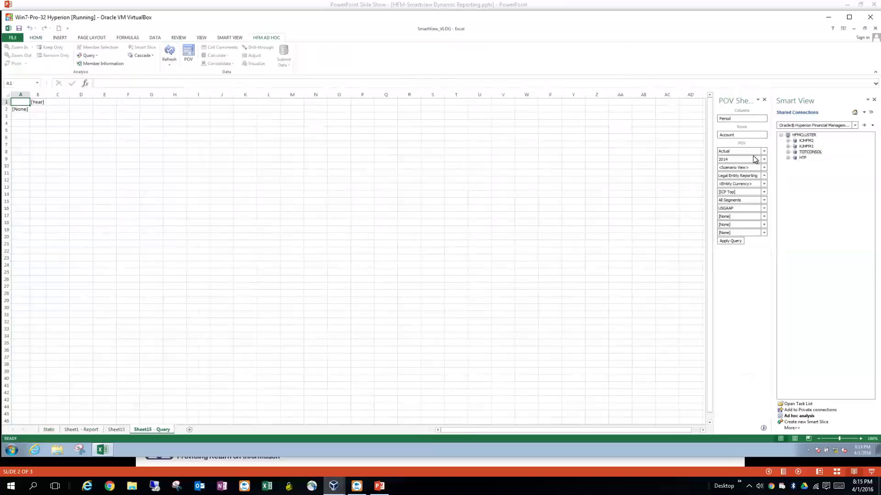
Add the children of Quarters 1 to 4 as the Period column members
{"action": "left_click", "coordinate": [728, 118]}
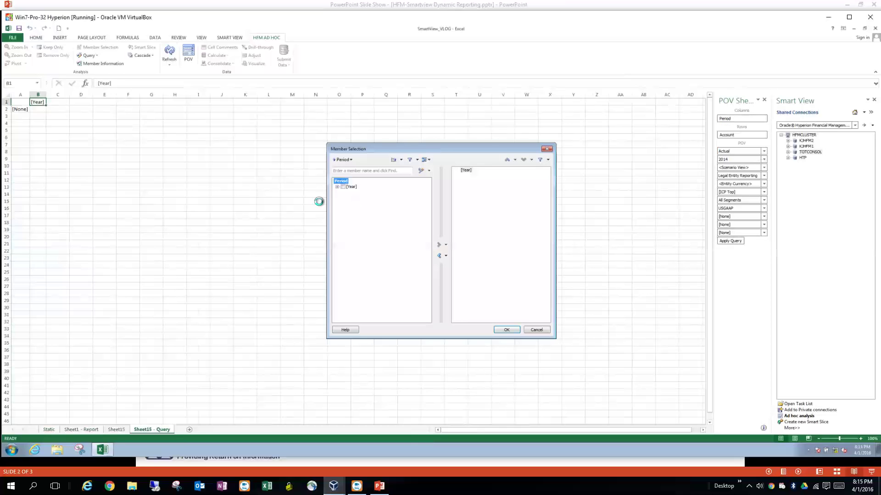
{"action": "left_click", "coordinate": [337, 187]}
{"action": "left_click", "coordinate": [350, 193]}
{"action": "left_click", "coordinate": [350, 198]}
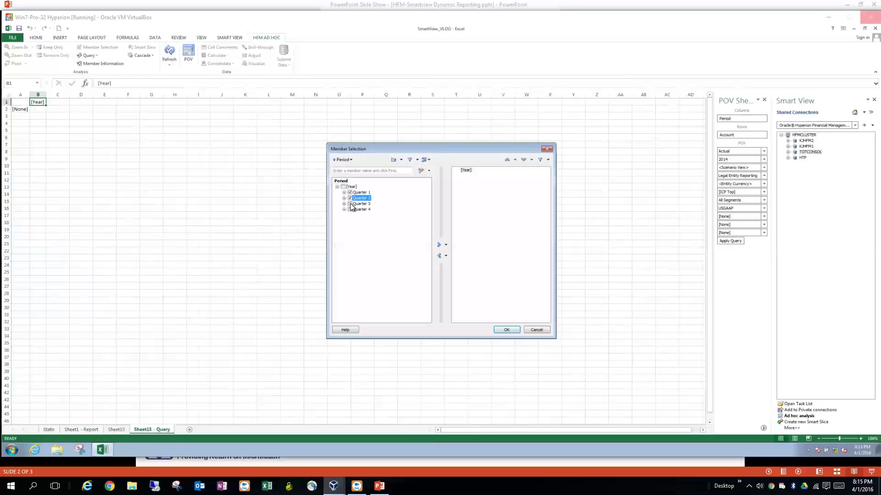
{"action": "left_click", "coordinate": [349, 203]}
{"action": "left_click", "coordinate": [350, 210]}
{"action": "left_click", "coordinate": [445, 246]}
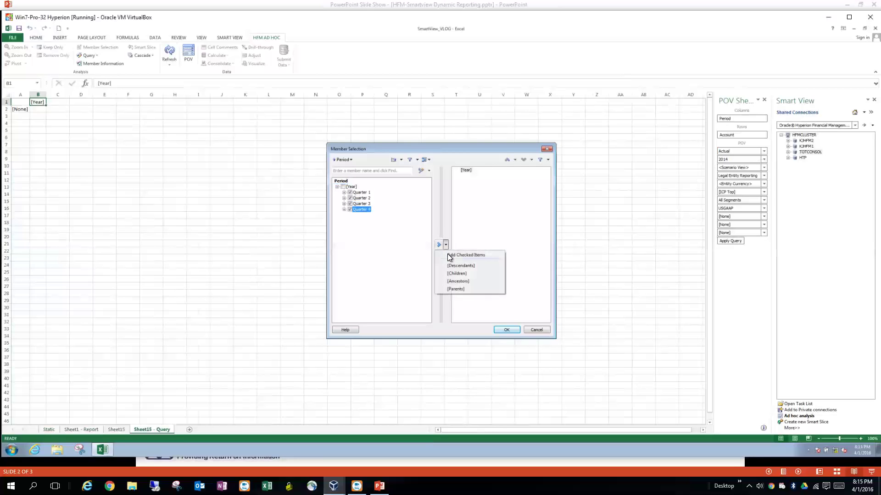
{"action": "left_click", "coordinate": [454, 274]}
Move [Year] to the end of the column member list and confirm
{"action": "left_click", "coordinate": [465, 170]}
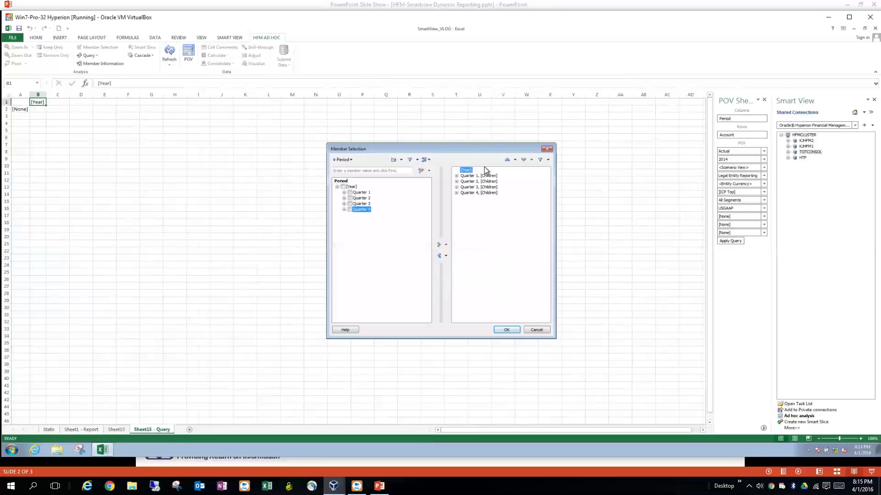
{"action": "left_click", "coordinate": [524, 159]}
{"action": "left_click", "coordinate": [523, 159]}
{"action": "left_click", "coordinate": [523, 160]}
{"action": "left_click", "coordinate": [523, 160]}
{"action": "left_click", "coordinate": [506, 329]}
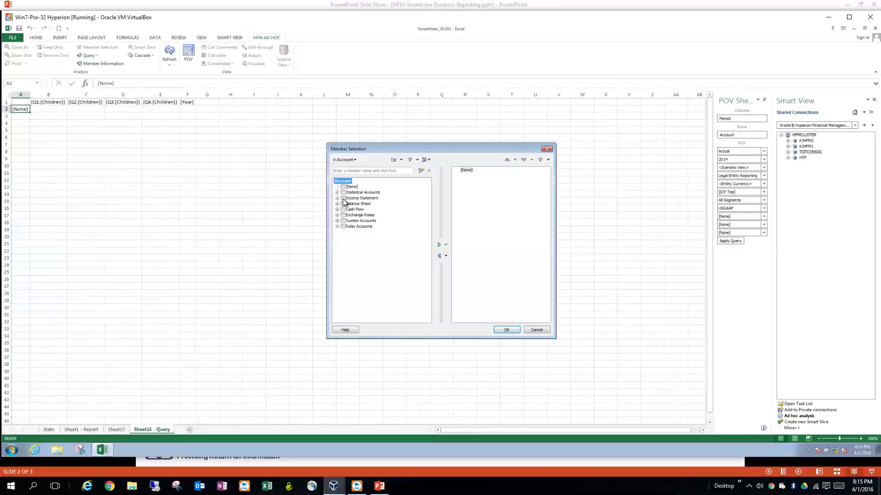
Set the Account rows to Income Statement [Descendants], removing [None], and confirm
{"action": "left_click", "coordinate": [342, 199]}
{"action": "left_click", "coordinate": [445, 245]}
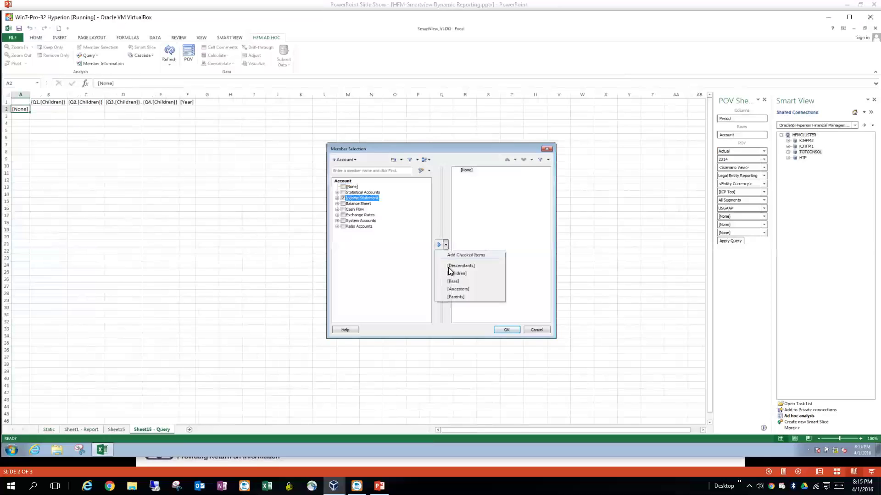
{"action": "left_click", "coordinate": [458, 267]}
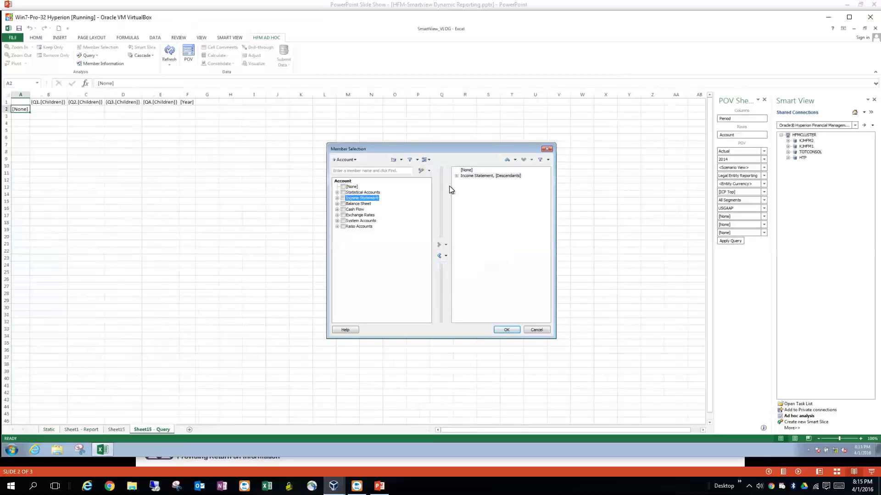
{"action": "left_click", "coordinate": [467, 170]}
{"action": "left_click", "coordinate": [439, 256]}
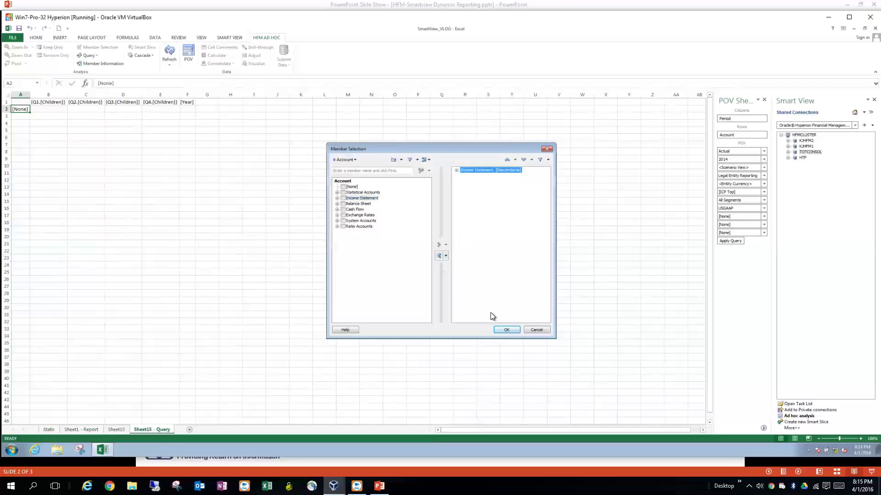
{"action": "left_click", "coordinate": [506, 330]}
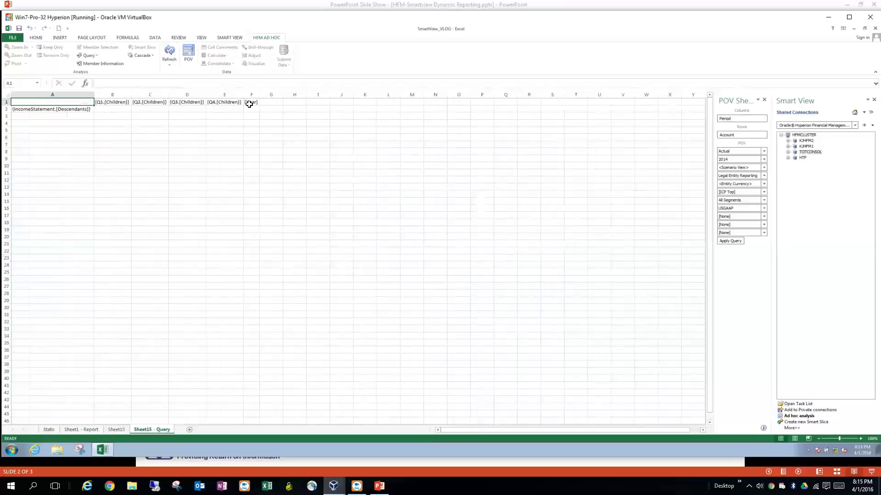
Run the Sheet15 query as a report of accounts by January–December and Year
{"action": "left_click", "coordinate": [88, 56]}
{"action": "left_click", "coordinate": [93, 71]}
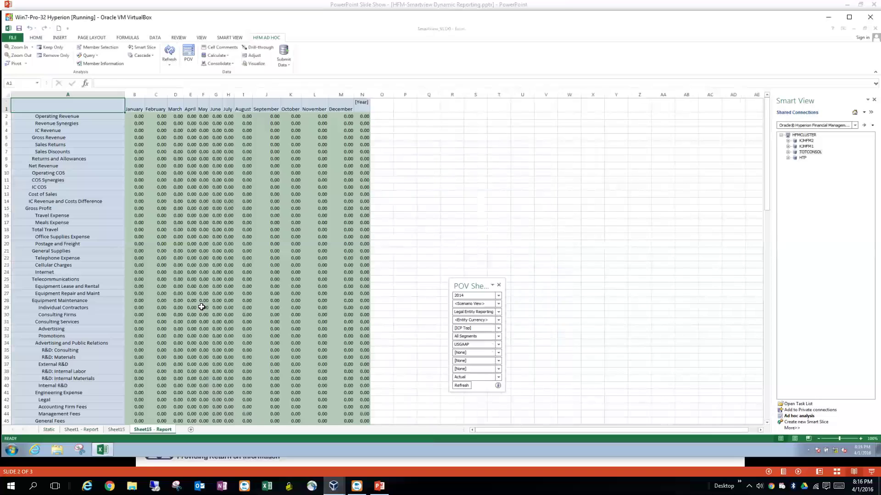
Compare the Sheet1, Static and Sheet15 reports and reopen the query definition behind the report
{"action": "left_click", "coordinate": [79, 428]}
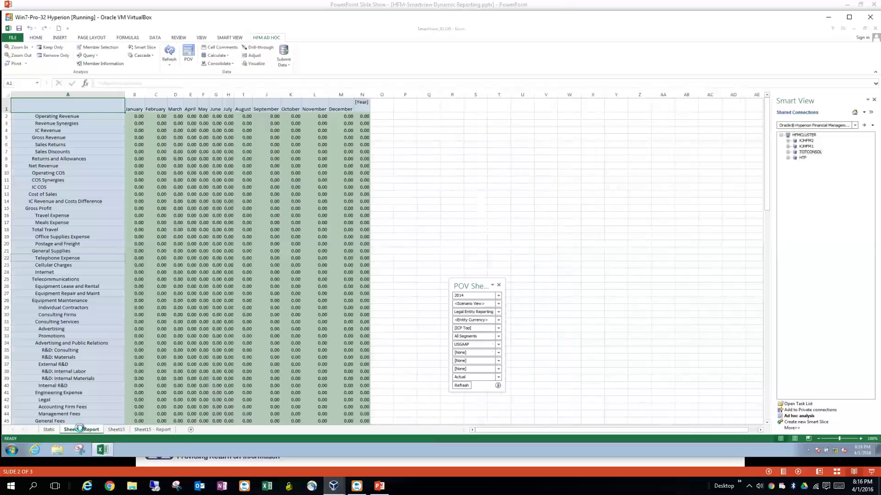
{"action": "left_click", "coordinate": [48, 429]}
{"action": "left_click", "coordinate": [140, 430]}
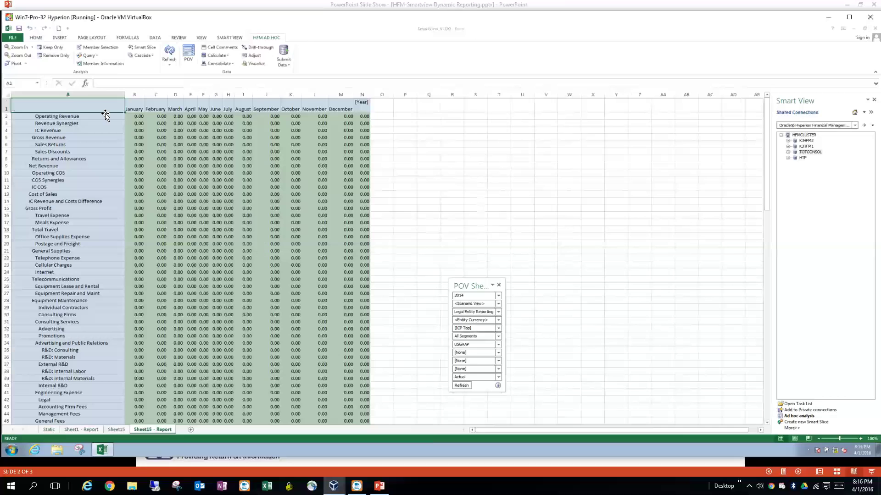
{"action": "left_click", "coordinate": [97, 56]}
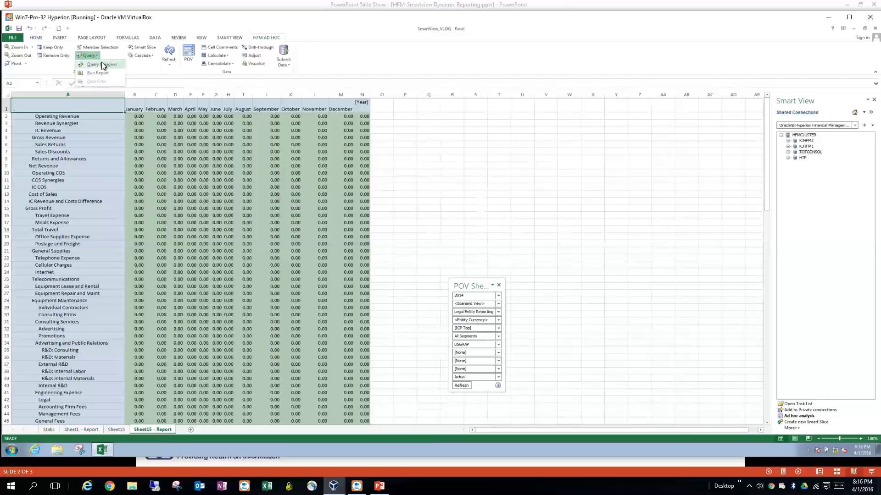
{"action": "left_click", "coordinate": [101, 65]}
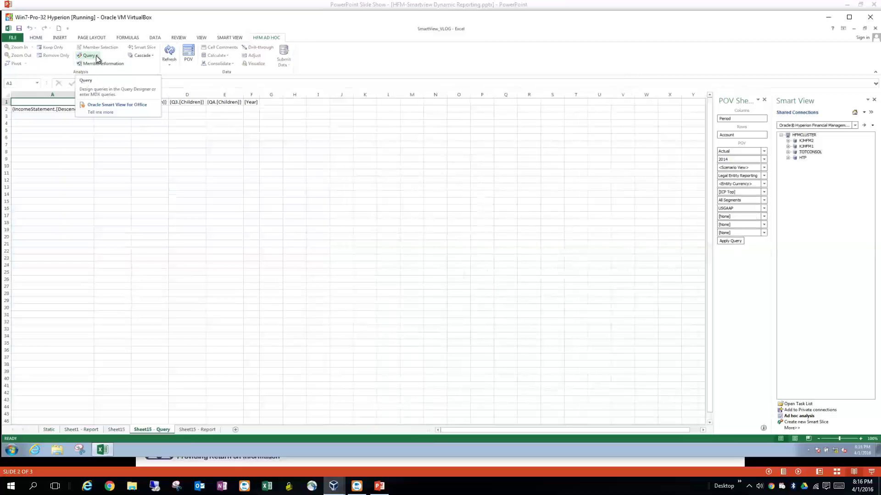
{"action": "left_click", "coordinate": [92, 430]}
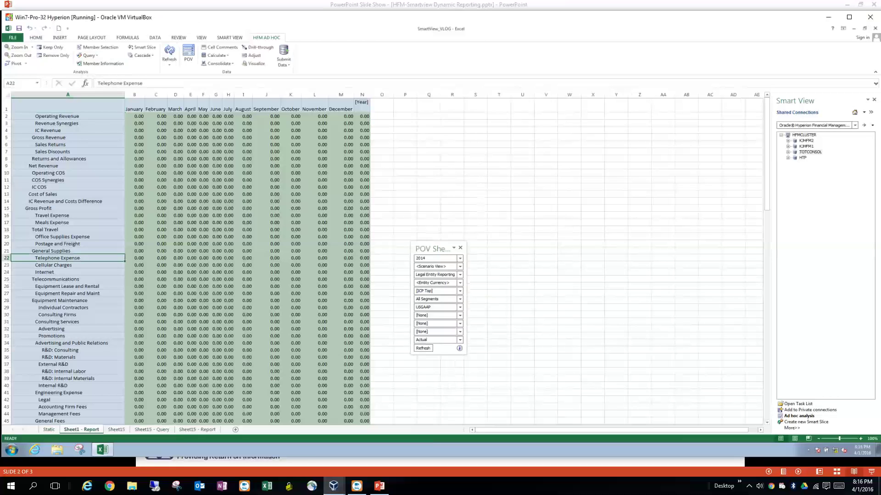
Bring the PowerPoint slide show forward and advance to slide 3, 'Thank you for watching!'
{"action": "mouse_move", "coordinate": [333, 485]}
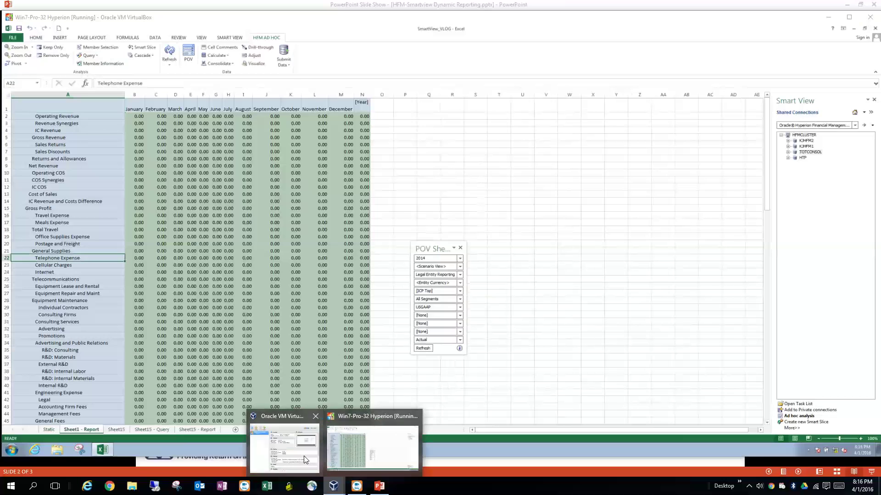
{"action": "left_click", "coordinate": [379, 486]}
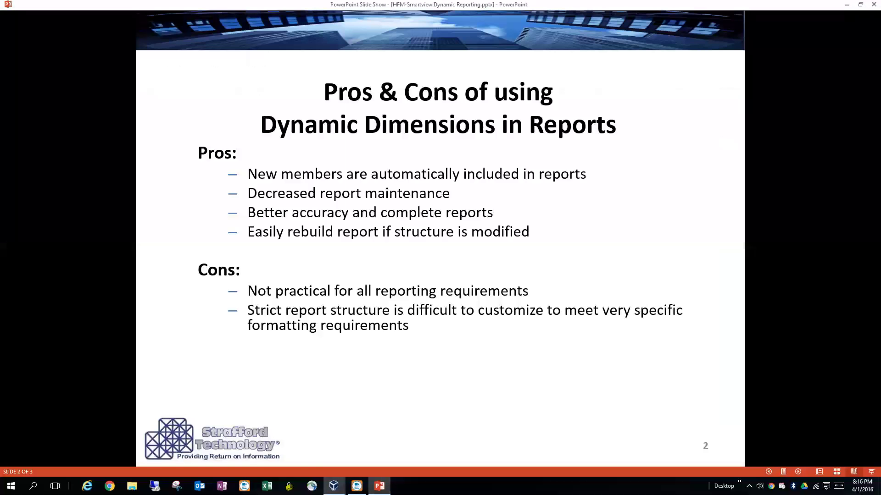
{"action": "key", "text": "Right"}
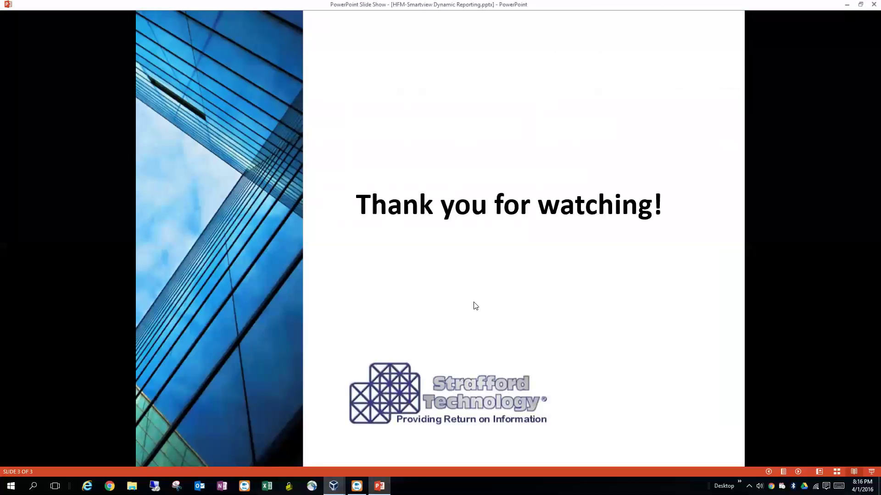